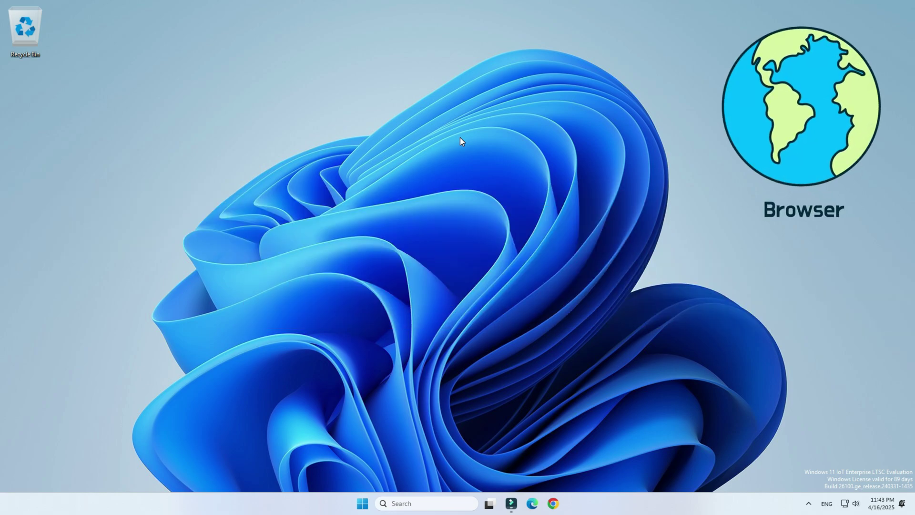
- Open Chrome, search for "android studio" and open the official Android Studio download page on developer.android.com
left_click(552, 500)
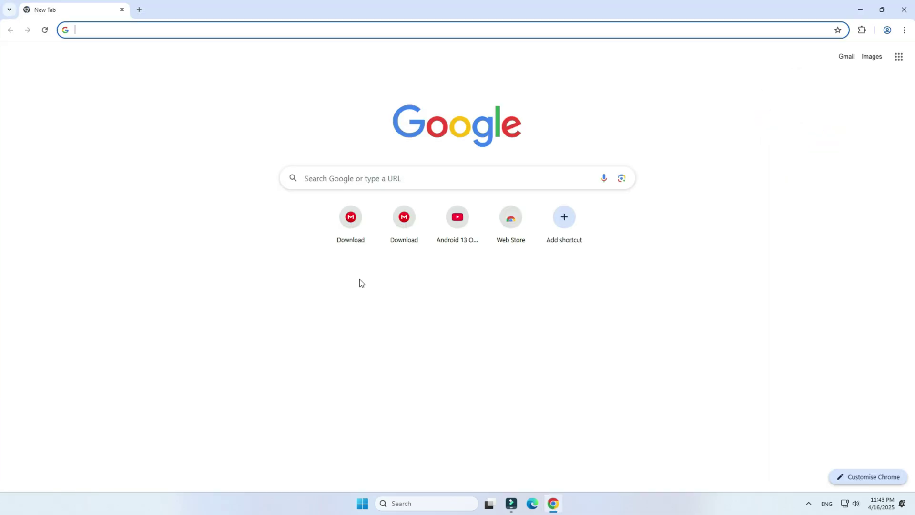
type("android")
key("Down")
key("Down")
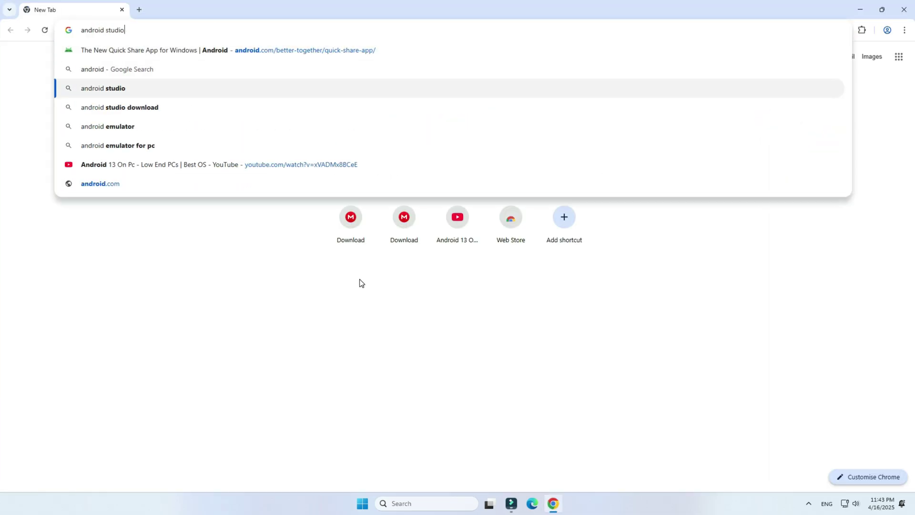
key("Return")
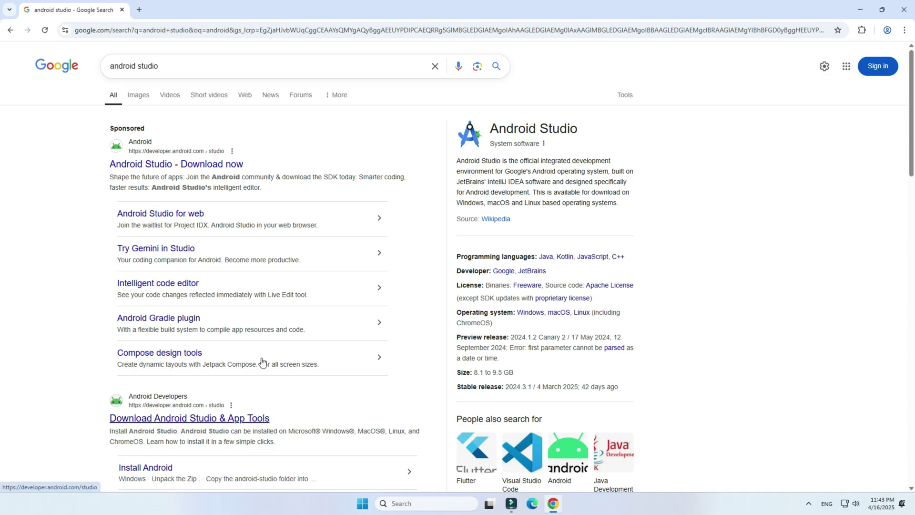
scroll(143, 305, "down", 5)
left_click(167, 189)
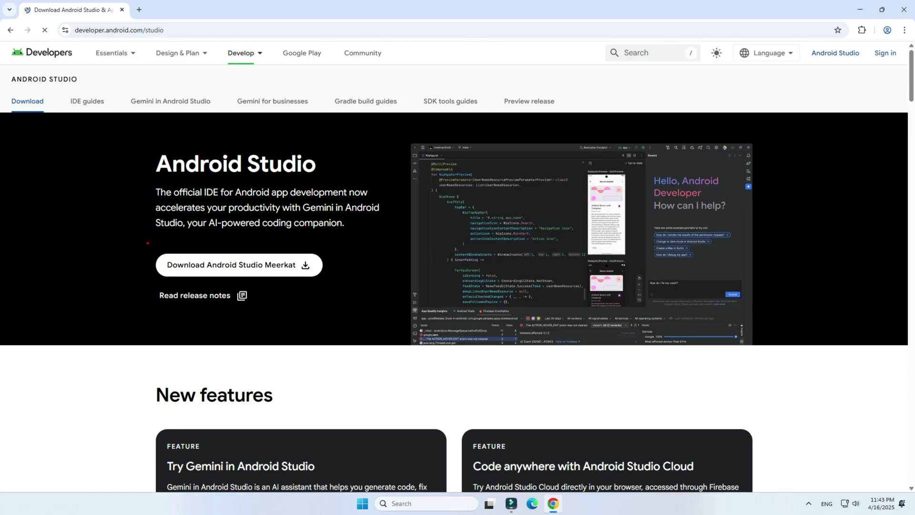
- Accept the terms and download the Android Studio Meerkat 2024.3.1 Patch 1 installer for Windows, closing the browser
left_click(276, 266)
scroll(274, 267, "down", 20)
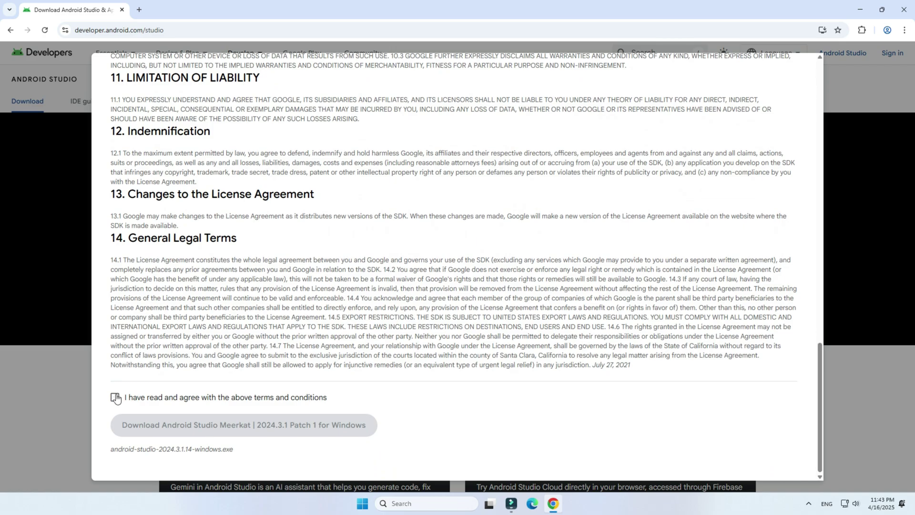
left_click(116, 398)
left_click(160, 426)
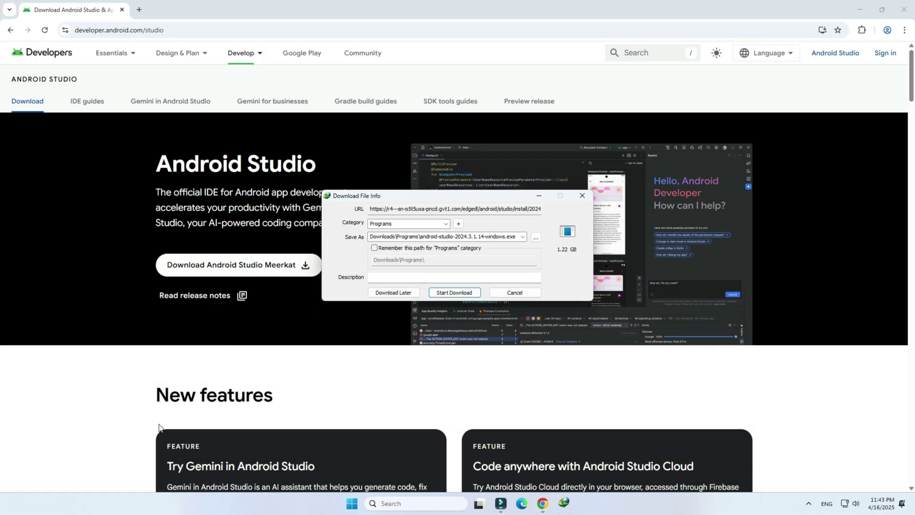
left_click(464, 292)
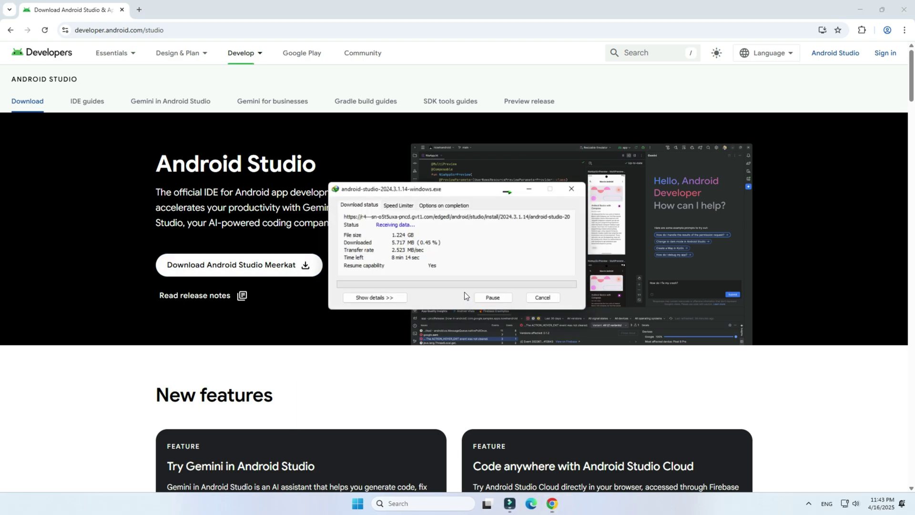
left_click(904, 10)
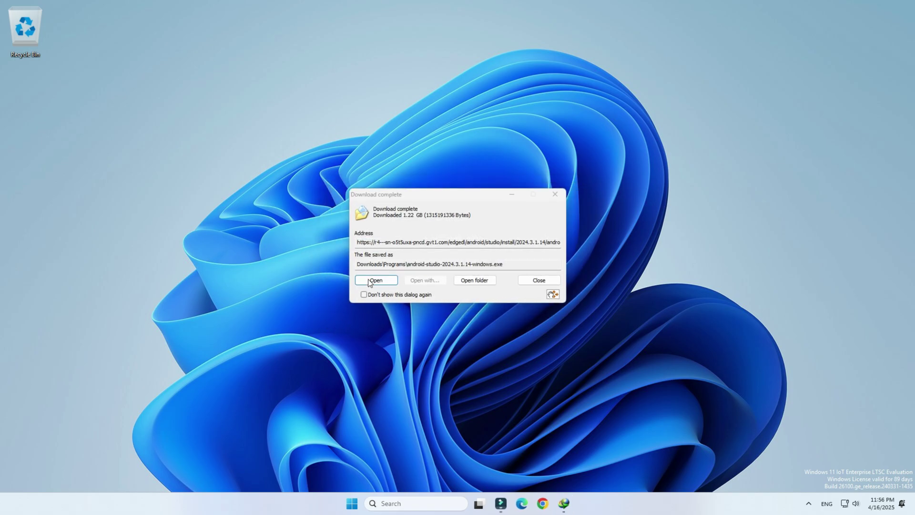
- Run the downloaded installer, install Android Studio with the default options and start it on completion
left_click(375, 280)
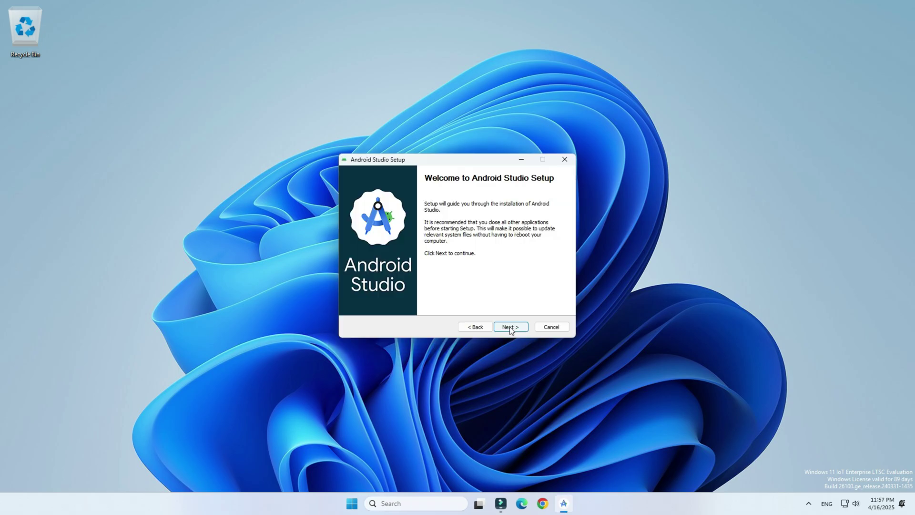
left_click(511, 329)
left_click(514, 325)
left_click(515, 326)
left_click(516, 324)
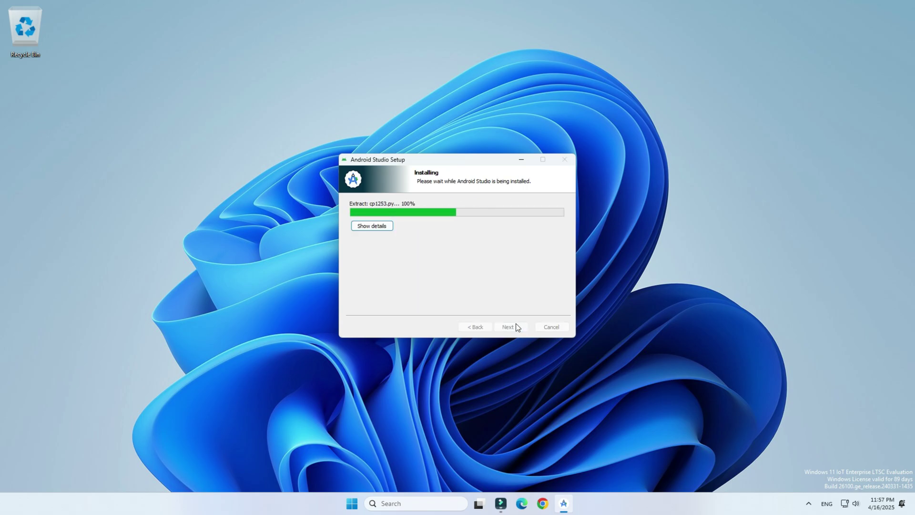
left_click(517, 327)
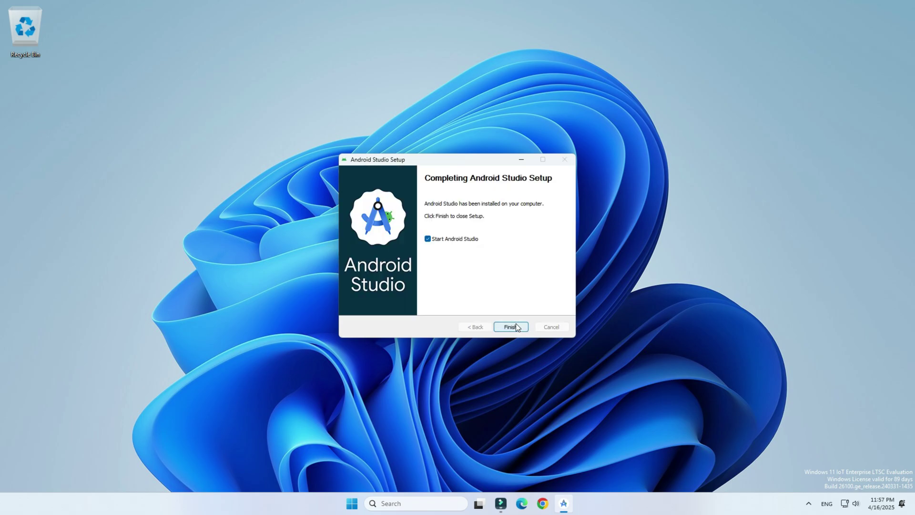
left_click(516, 326)
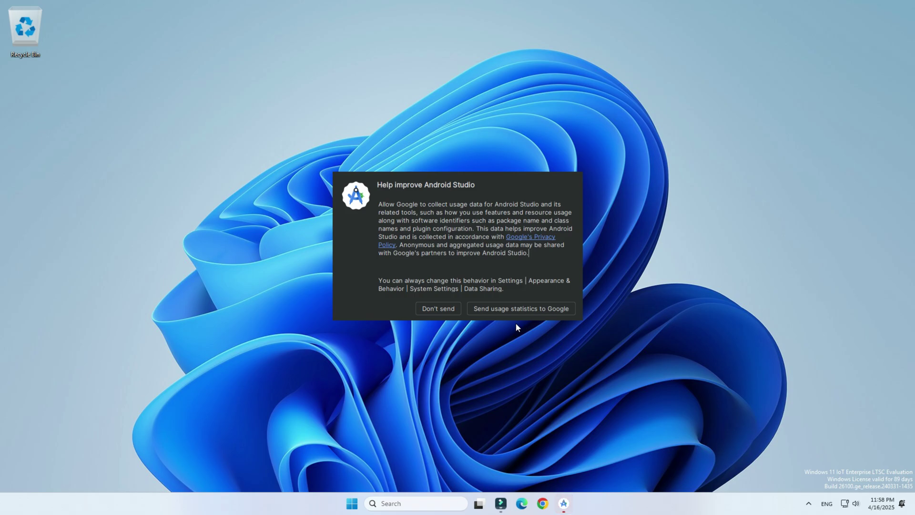
- Decline sending usage statistics and configure the setup wizard with the Standard install type and default SDK components
left_click(447, 308)
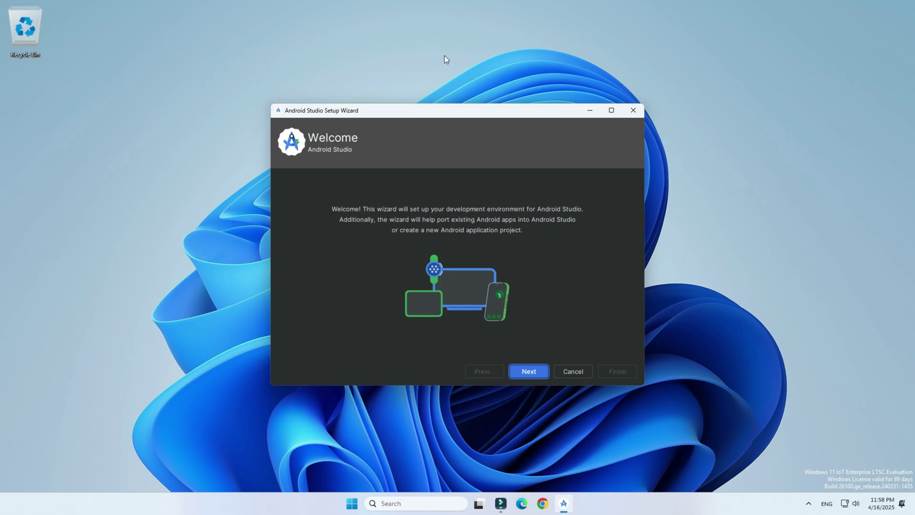
left_click_drag(452, 106, 439, 60)
left_click(522, 323)
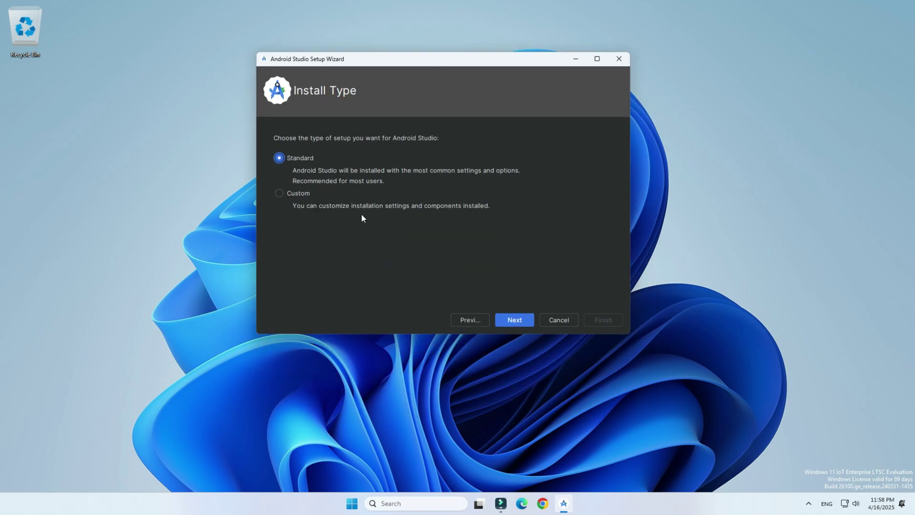
left_click(513, 319)
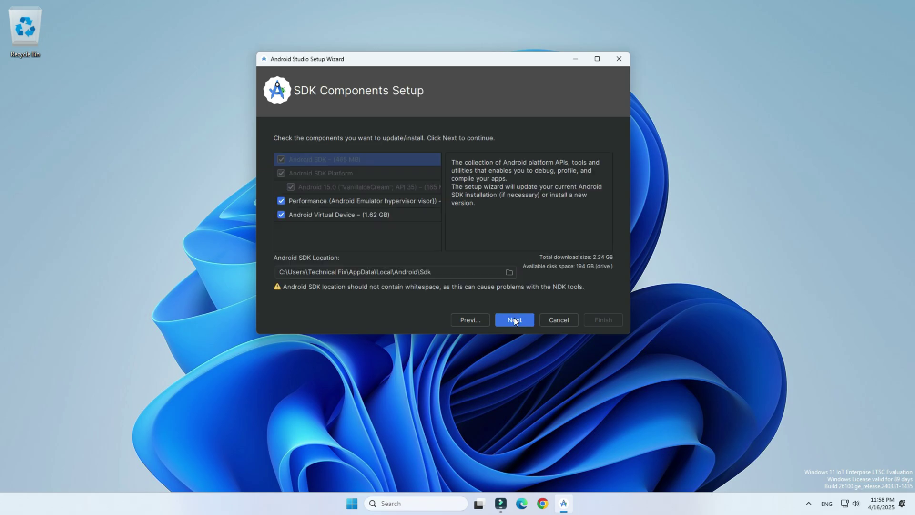
left_click(514, 318)
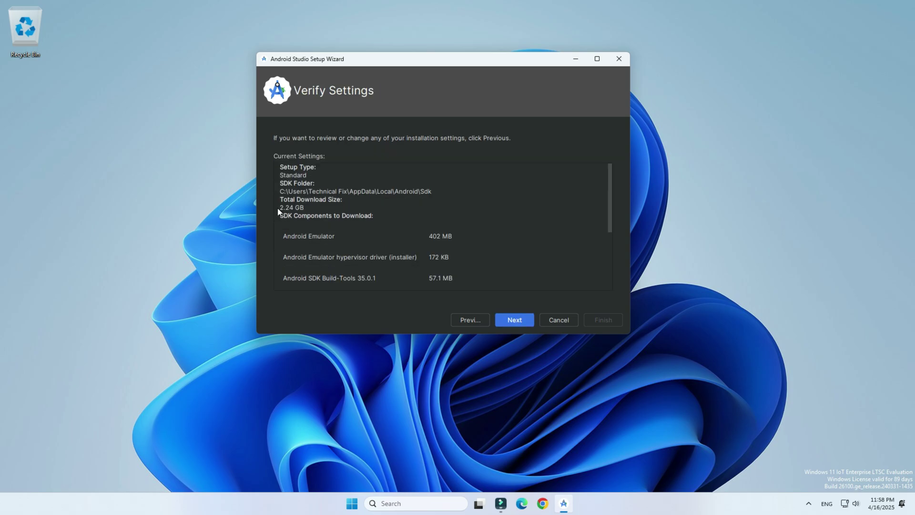
- Review the setup summary, accept the android-sdk-license and complete the SDK component download
left_click_drag(280, 208, 291, 210)
left_click(434, 239)
scroll(436, 239, "down", 3)
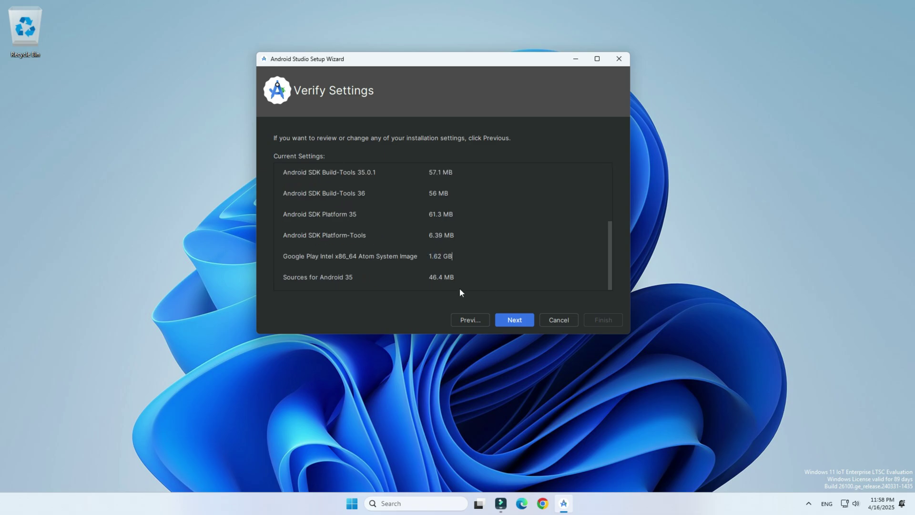
left_click(517, 319)
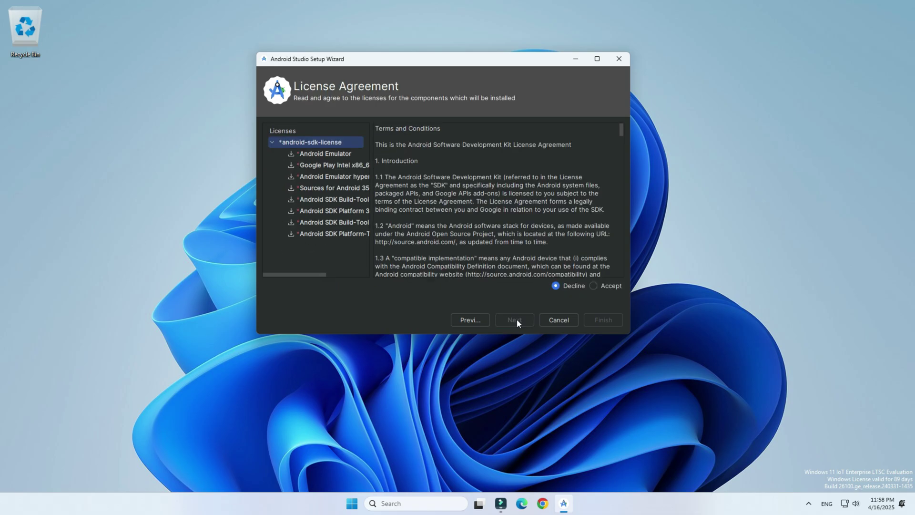
left_click(593, 286)
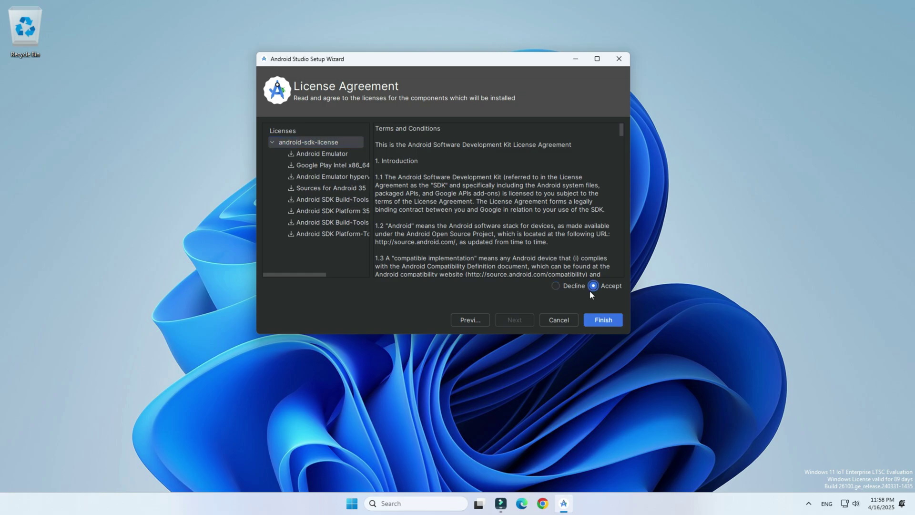
left_click(597, 317)
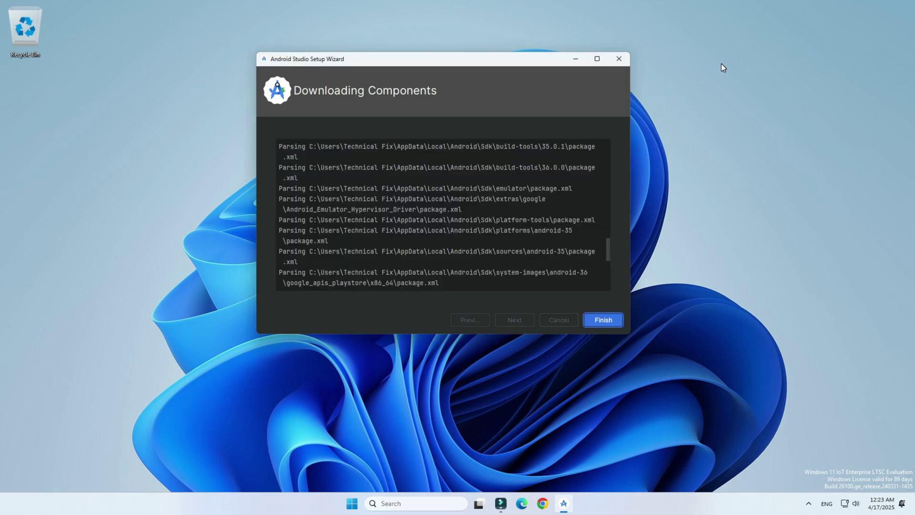
left_click(609, 319)
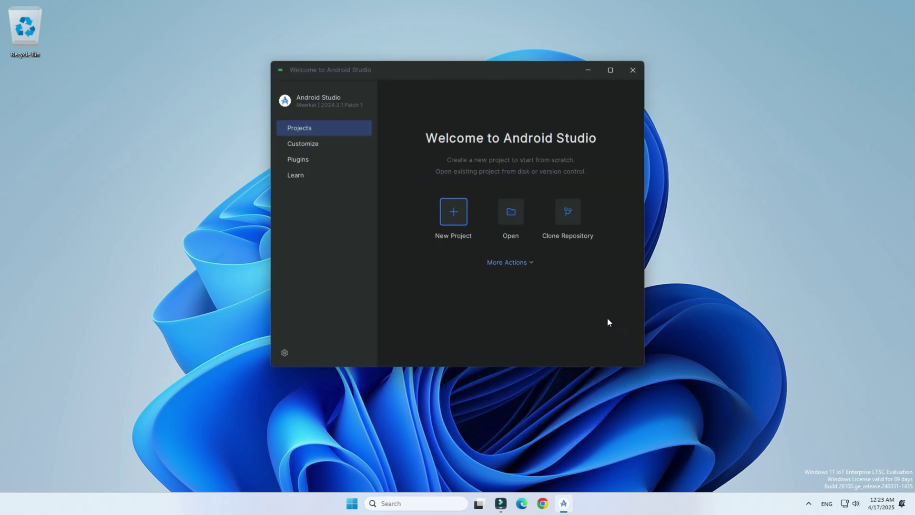
- Open the Virtual Device Manager, start adding a device and allow adb network access through Windows Firewall
left_click(500, 265)
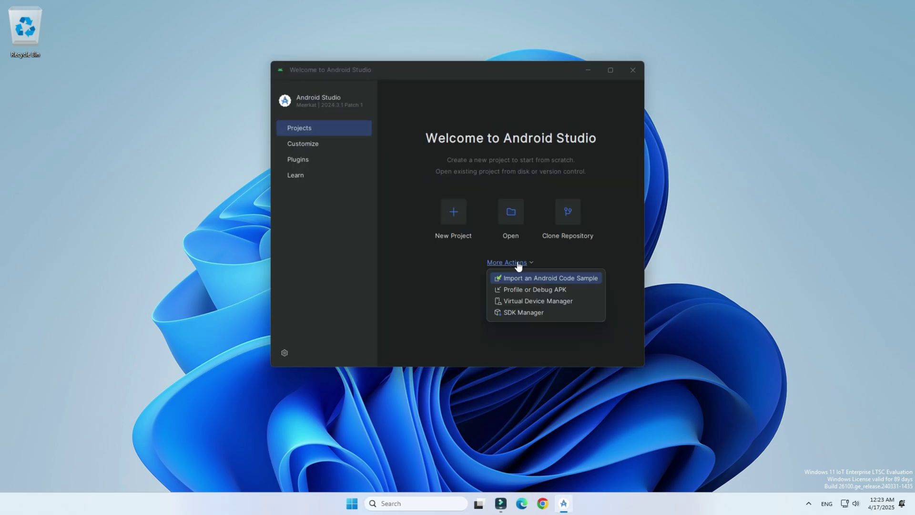
left_click(520, 301)
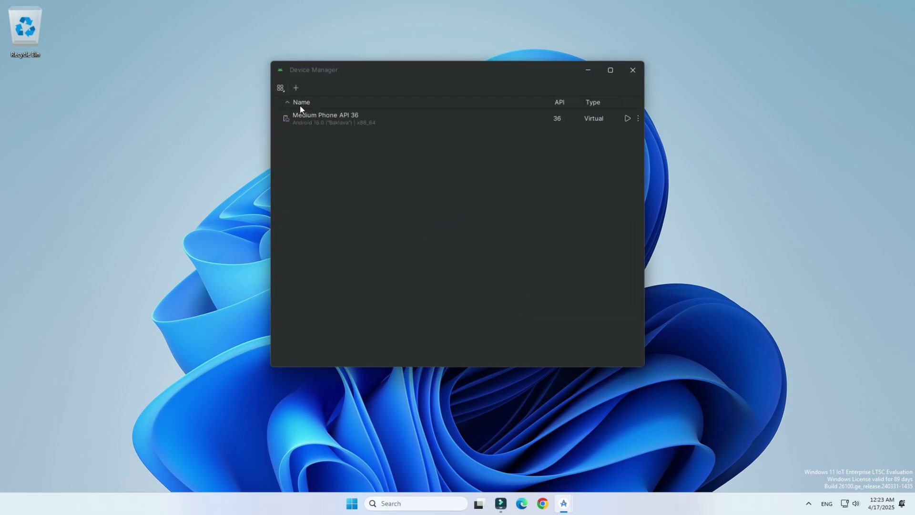
left_click(297, 87)
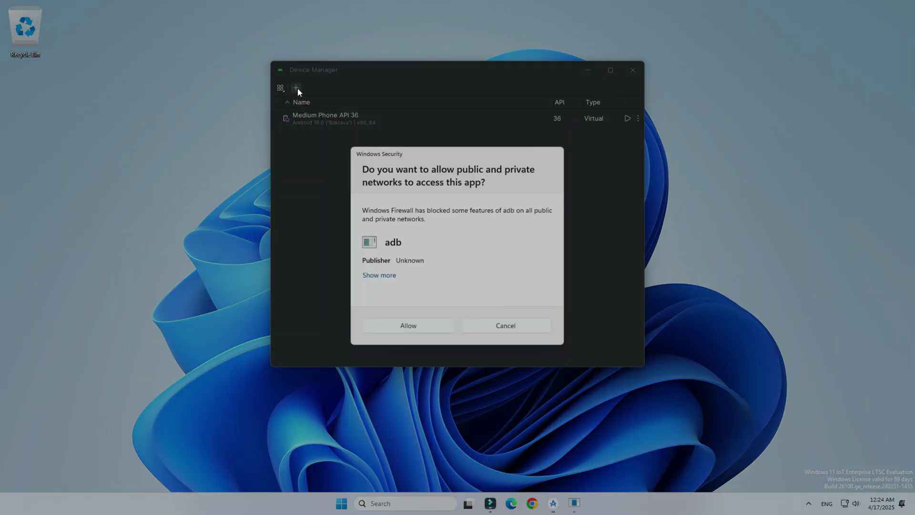
left_click(417, 324)
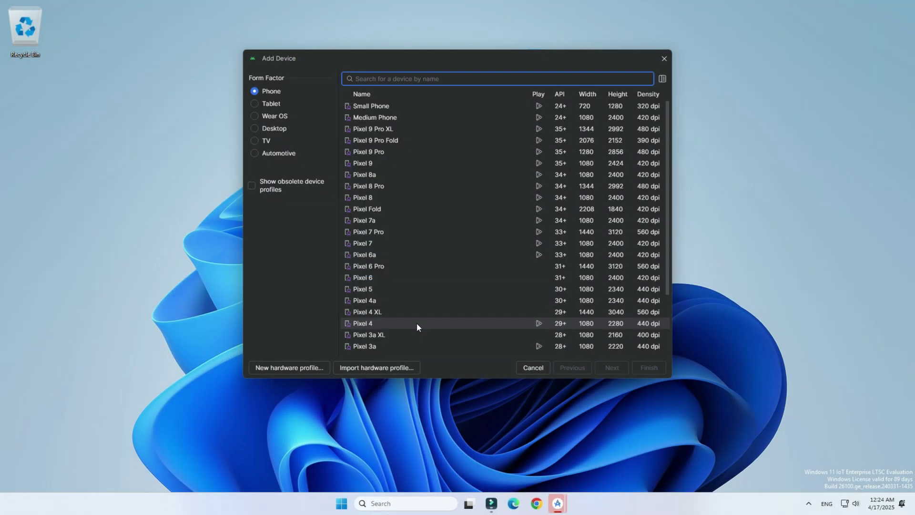
- Choose the Phone form factor and the Pixel 9 Pro XL hardware profile for the new virtual device
left_click(255, 92)
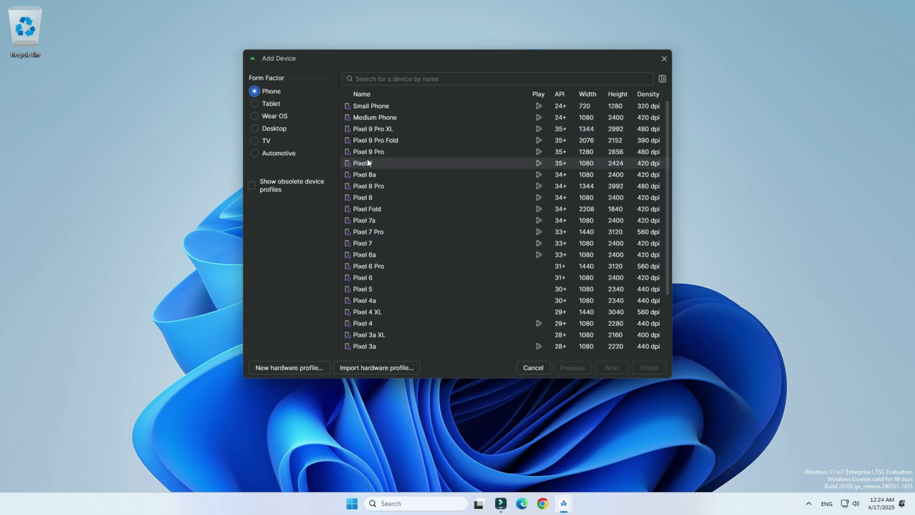
left_click(373, 129)
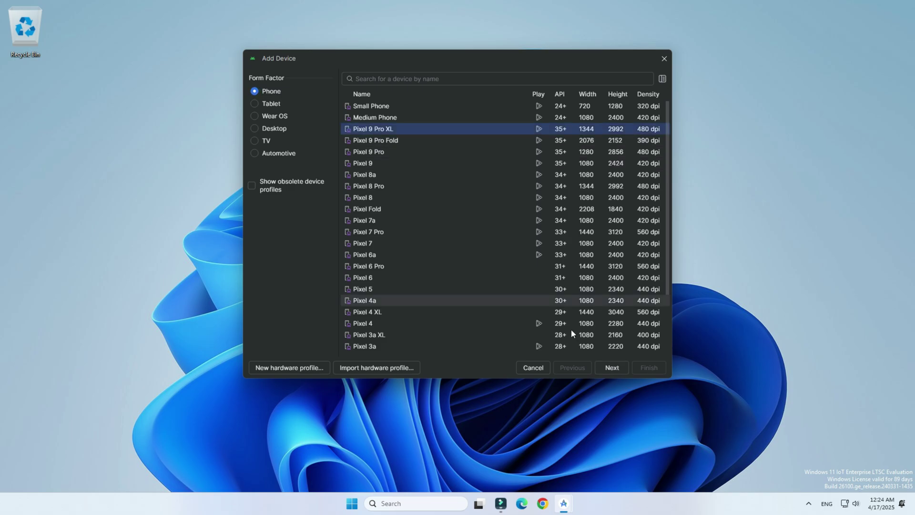
left_click(612, 368)
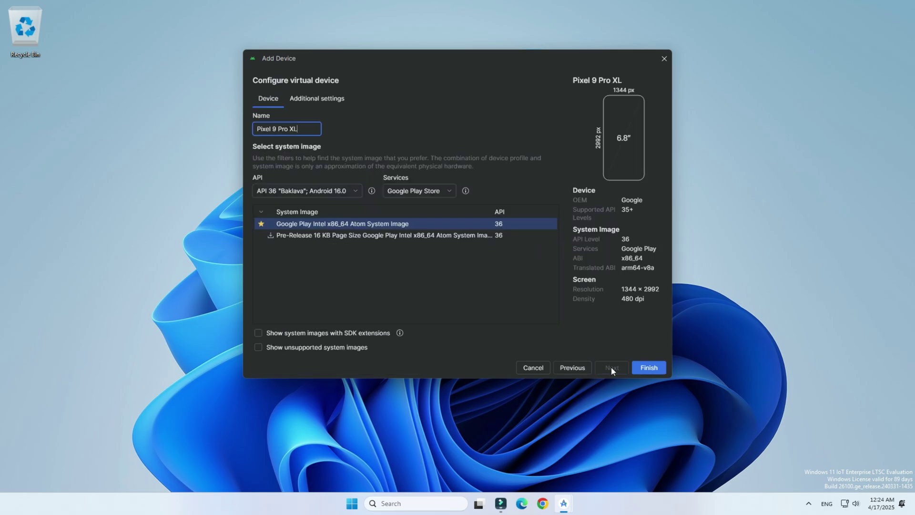
- Review the additional device settings and create the Pixel 9 Pro XL with the API 36 Google Play Intel x86_64 Atom system image
left_click_drag(302, 127, 256, 126)
left_click(305, 99)
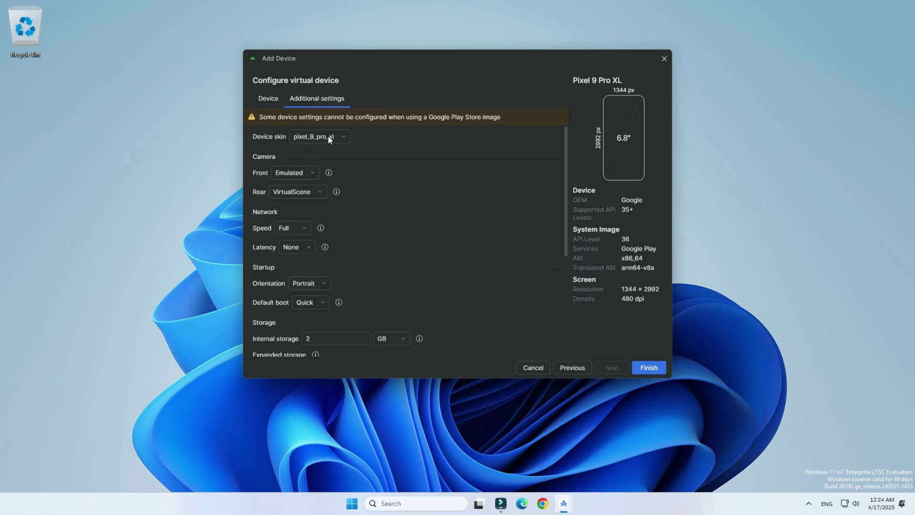
scroll(326, 195, "down", 3)
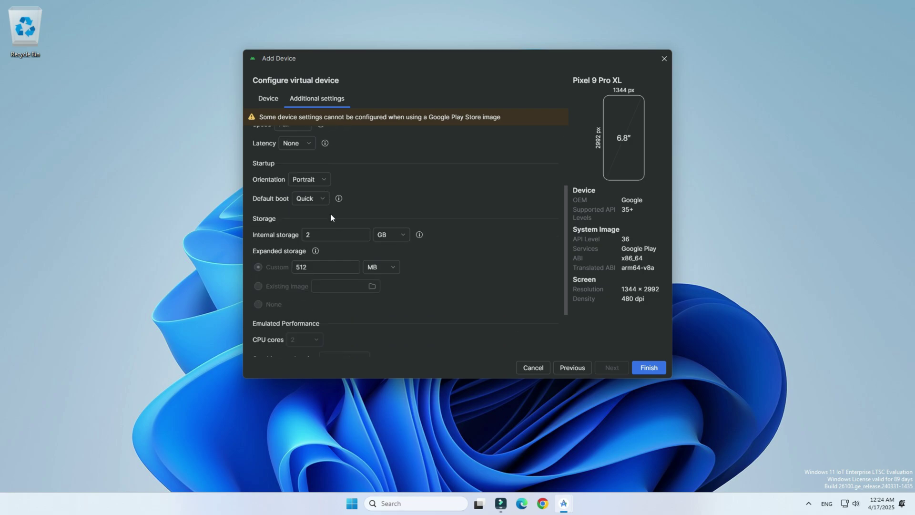
scroll(319, 239, "down", 2)
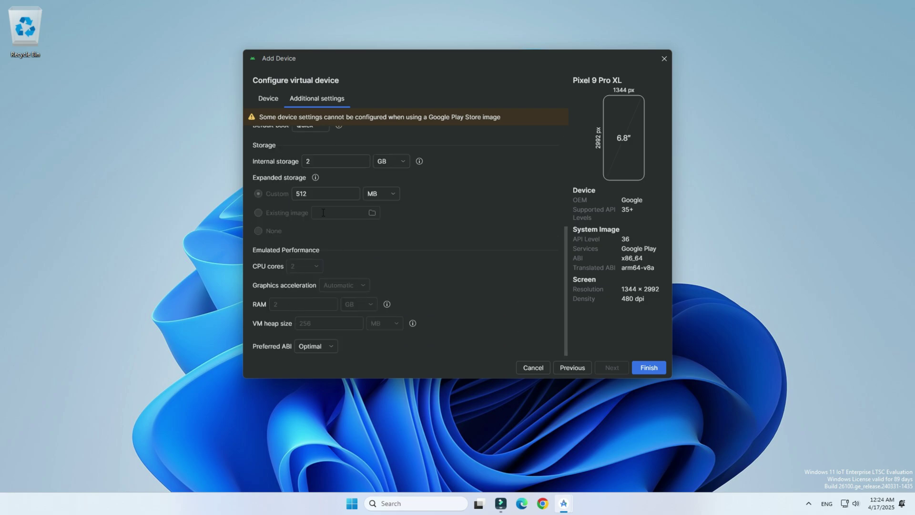
scroll(323, 213, "up", 5)
left_click(267, 93)
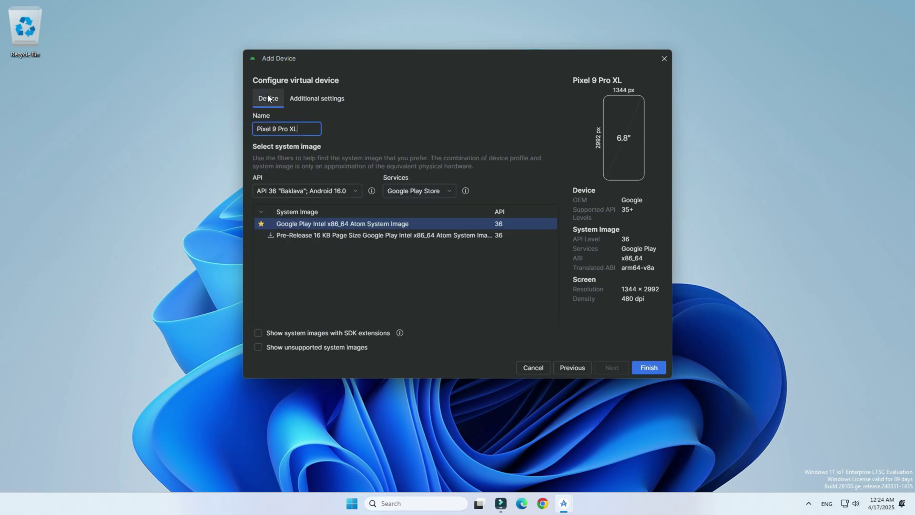
left_click(646, 367)
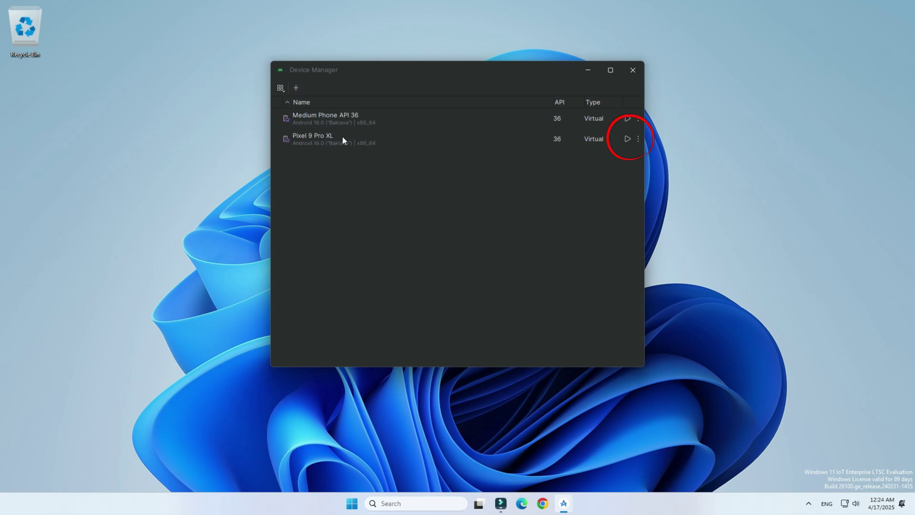
- Launch the Pixel 9 Pro XL emulator and open Android Settings from its quick settings
left_click(627, 138)
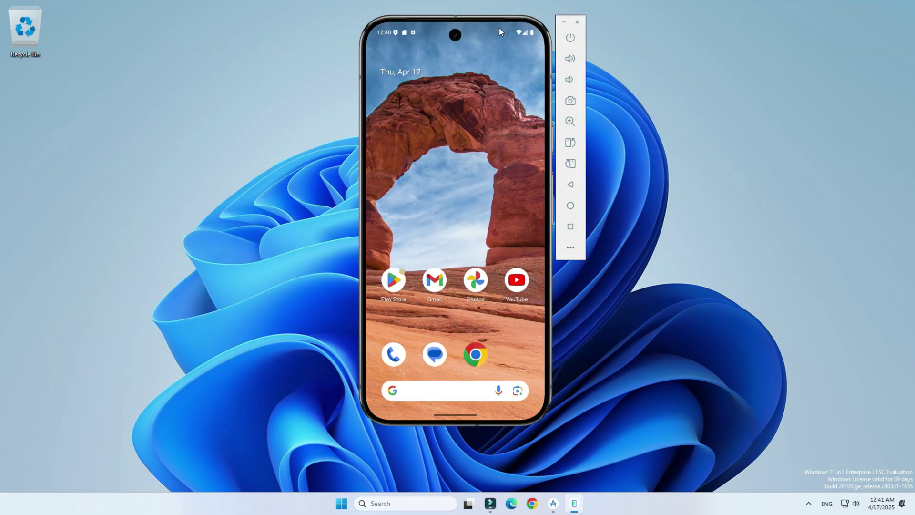
left_click_drag(499, 28, 512, 259)
left_click(512, 258)
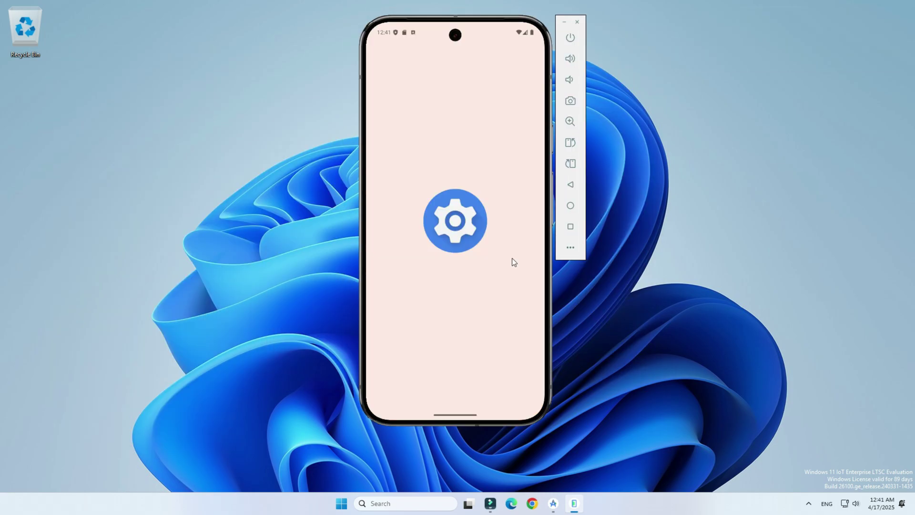
- Check the Android version details under About emulated device, display the Android version Easter egg and return to the home screen
scroll(512, 258, "down", 5)
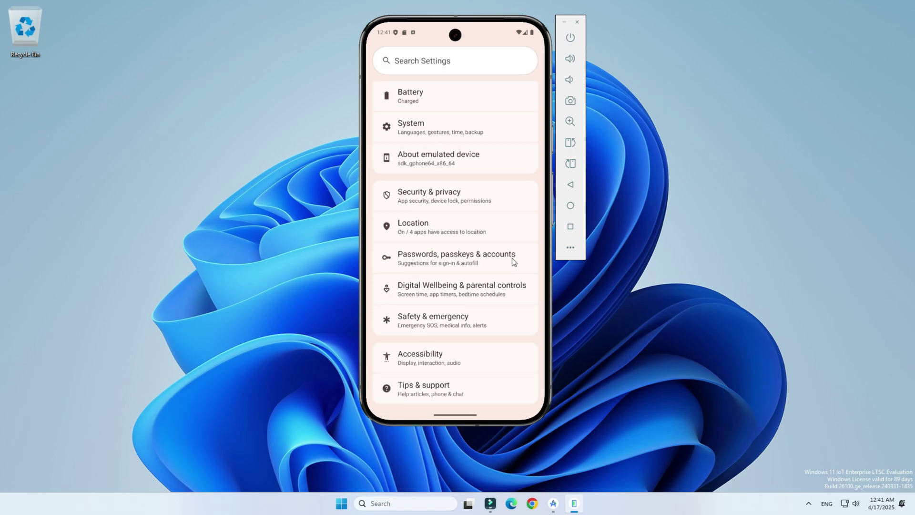
left_click(407, 158)
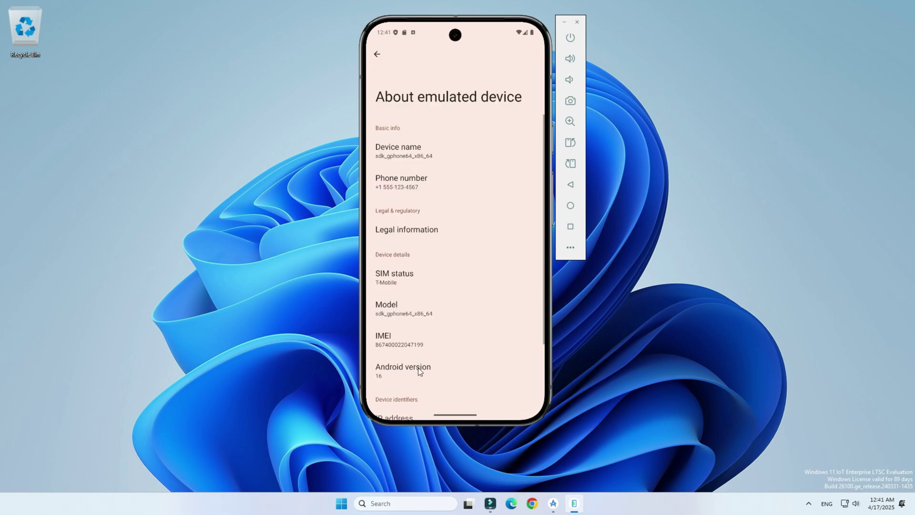
left_click(418, 367)
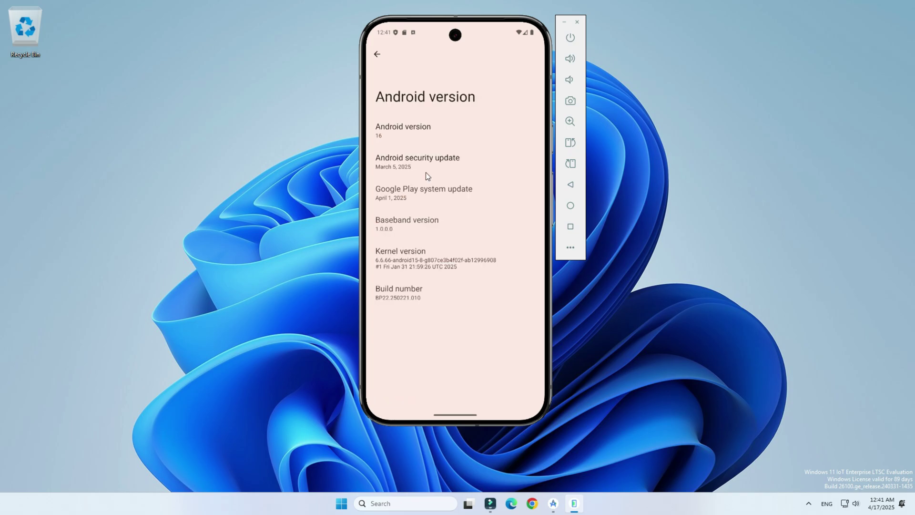
triple_click(424, 133)
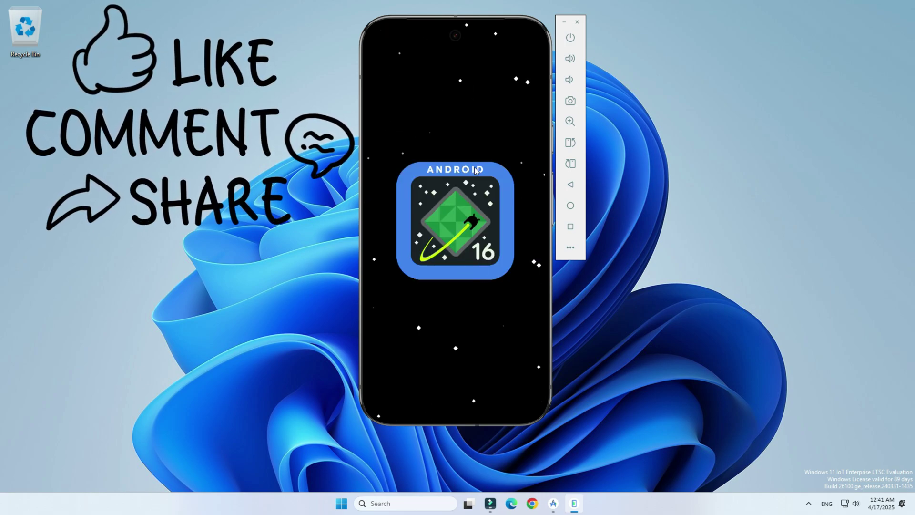
left_click(570, 208)
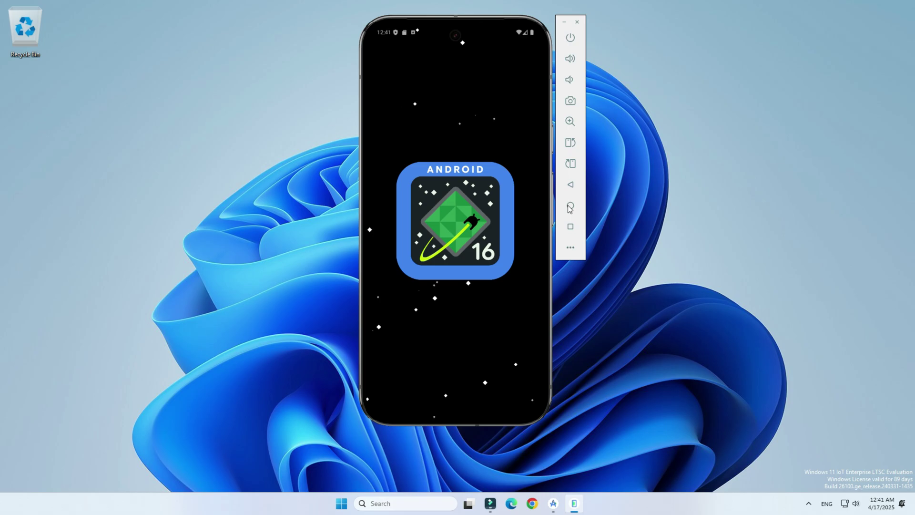
left_click(570, 208)
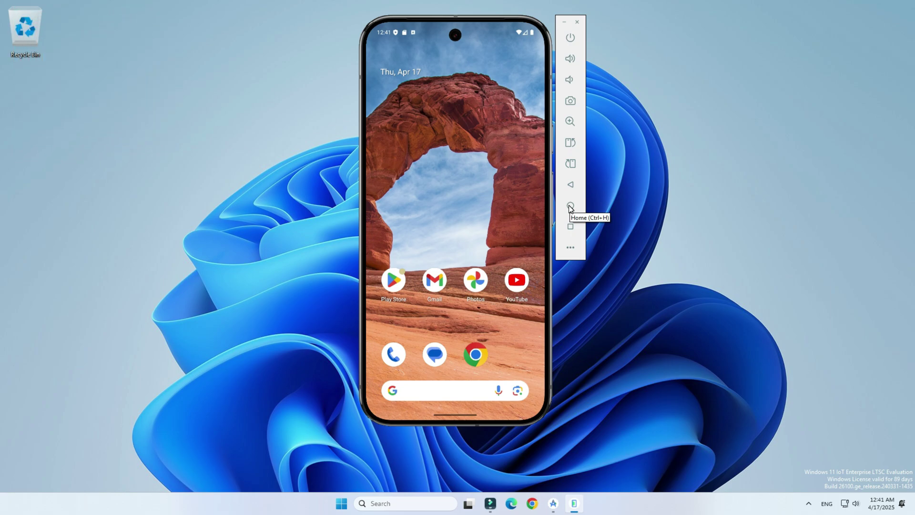
- Rotate the emulated phone counterclockwise to landscape and back to portrait, and close the emulator
left_click(572, 142)
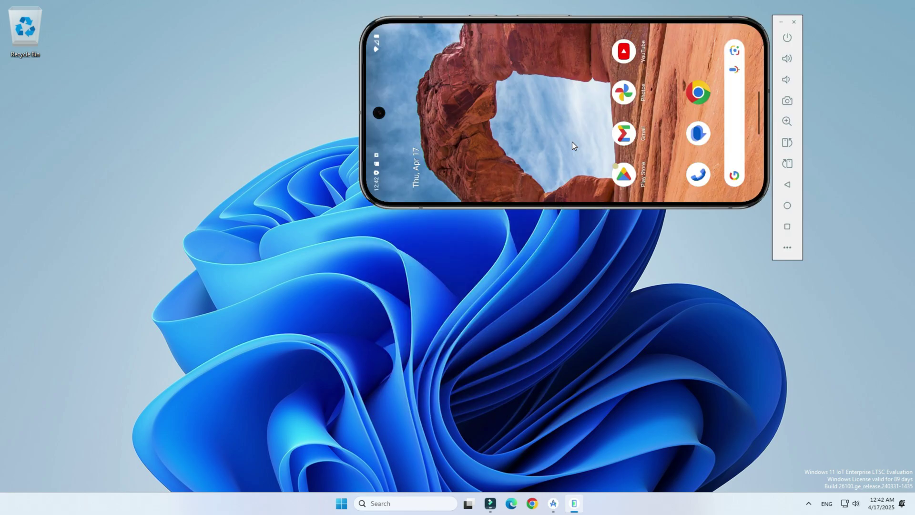
left_click(787, 164)
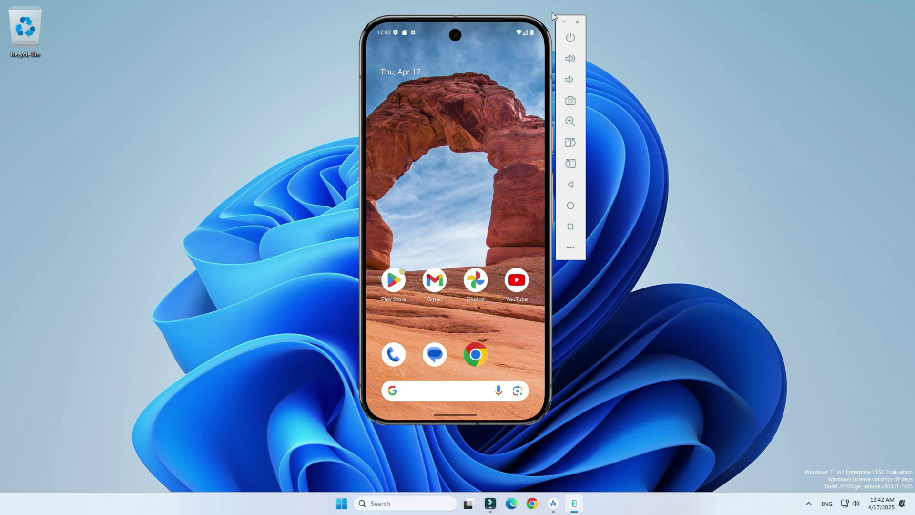
left_click(577, 22)
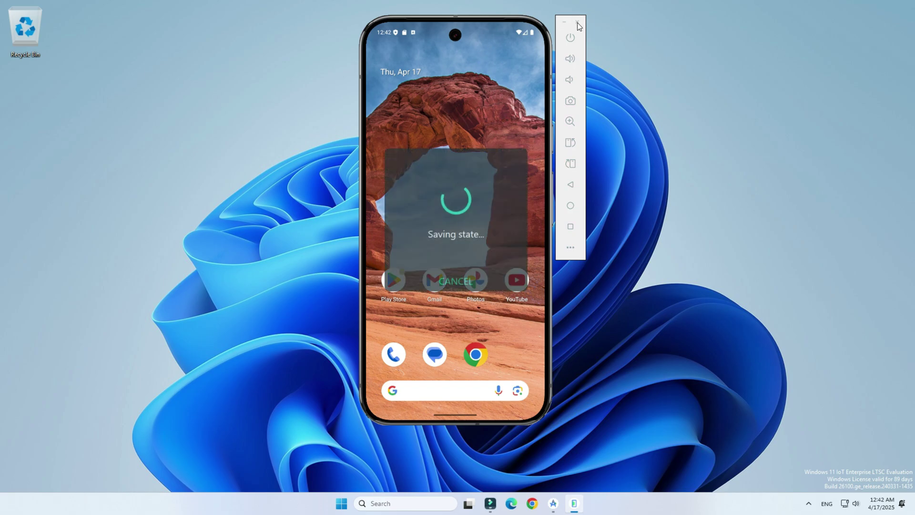